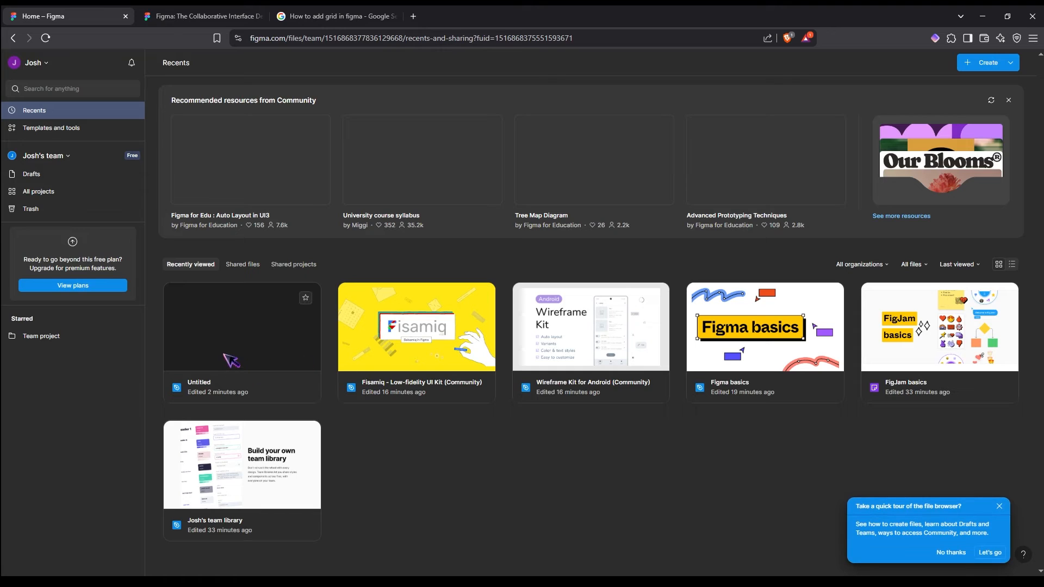
Step: Open the recently viewed Untitled design file and add a 1440×1024 Desktop frame
{"action": "double_click", "coordinate": [259, 344]}
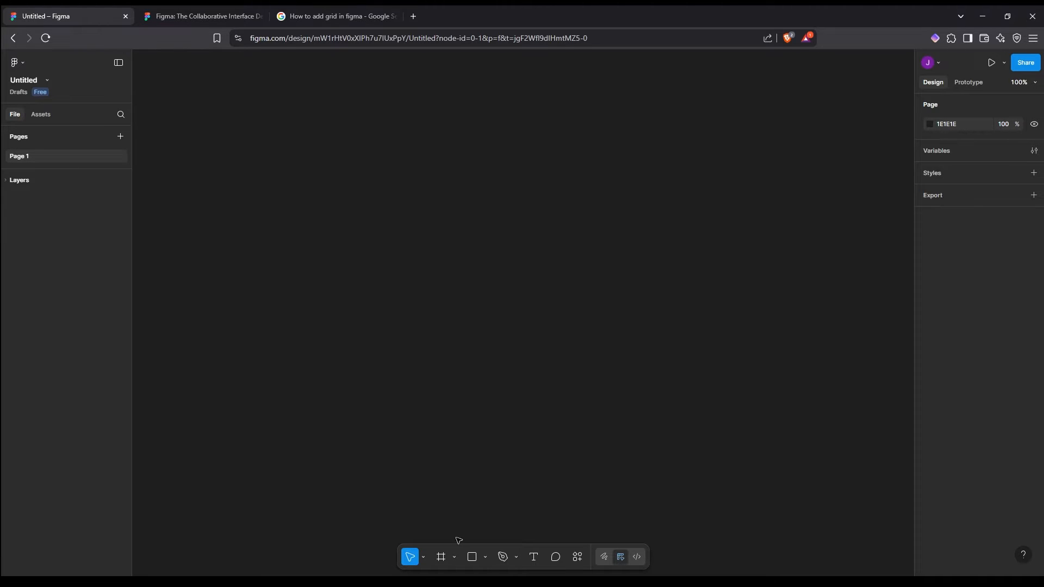
{"action": "left_click", "coordinate": [442, 557]}
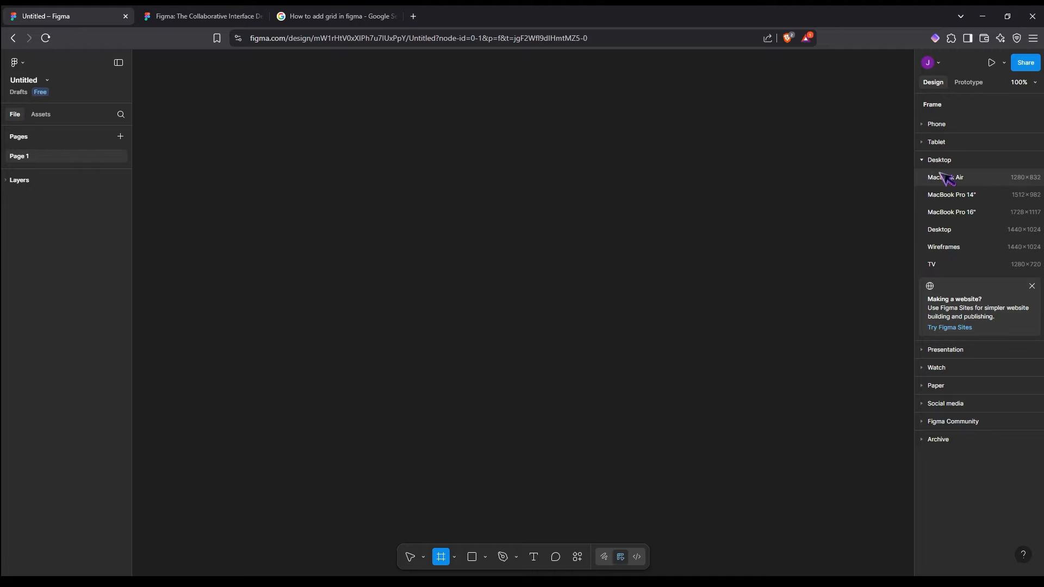
{"action": "left_click", "coordinate": [949, 230]}
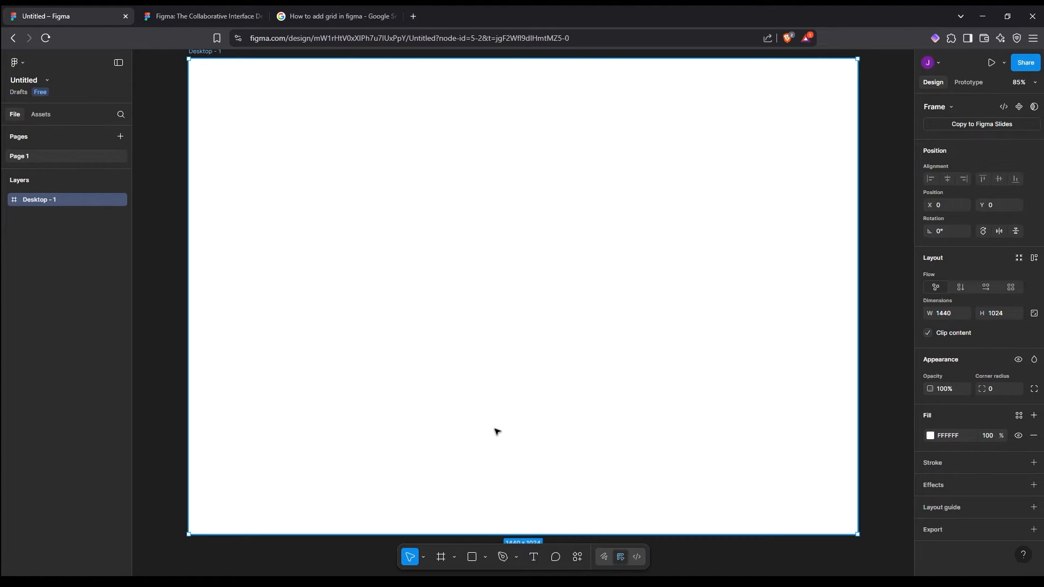
Step: Draw four tall grey rectangles side by side across the Desktop frame, the first about 430×988 and the last about 342×982
{"action": "key", "text": "r"}
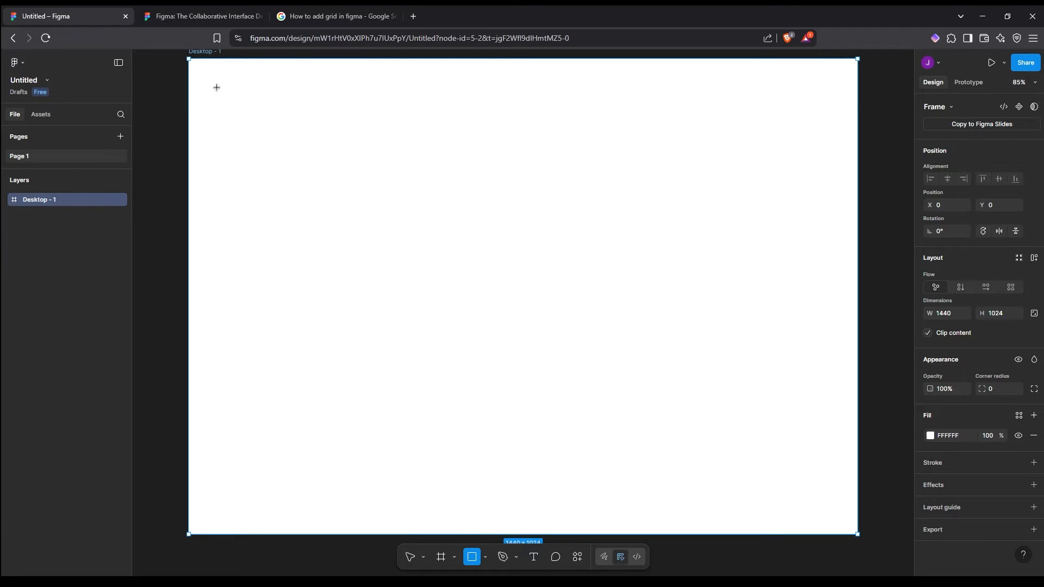
{"action": "left_click_drag", "start_coordinate": [195, 65], "coordinate": [395, 524]}
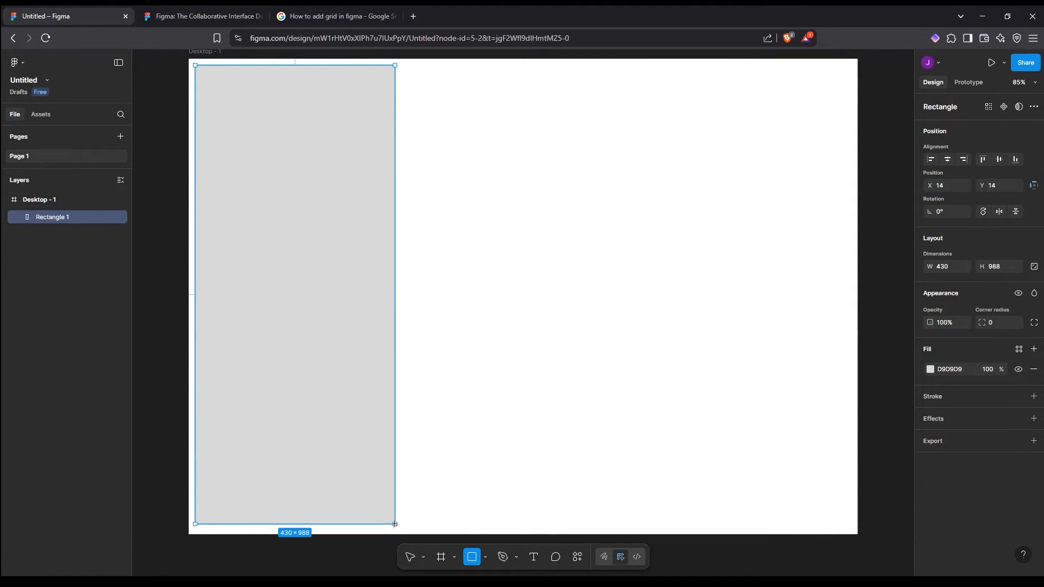
{"action": "left_click", "coordinate": [487, 375]}
{"action": "key", "text": "r"}
{"action": "left_click_drag", "start_coordinate": [404, 67], "coordinate": [554, 517]}
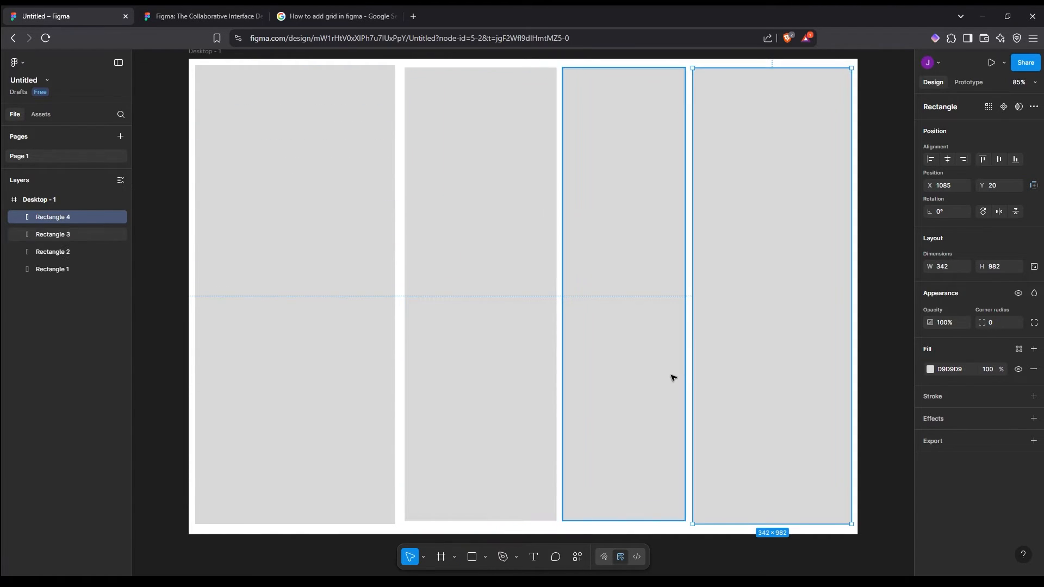
Step: Label the first rectangle "HERO SECTION" and the second one "CTA" with text near their upper edges
{"action": "key", "text": "t"}
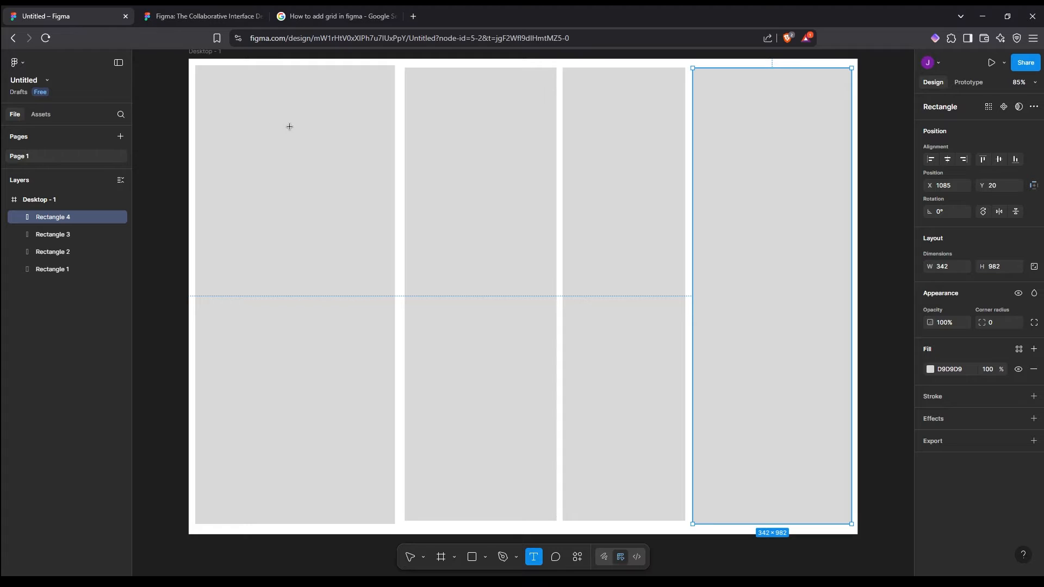
{"action": "left_click", "coordinate": [205, 83]}
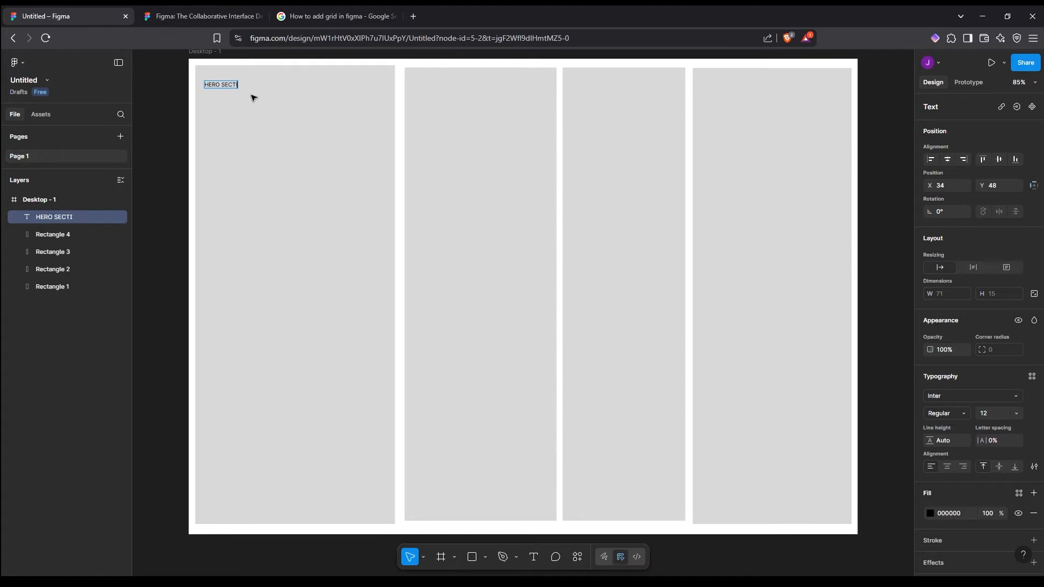
{"action": "key", "text": "Escape"}
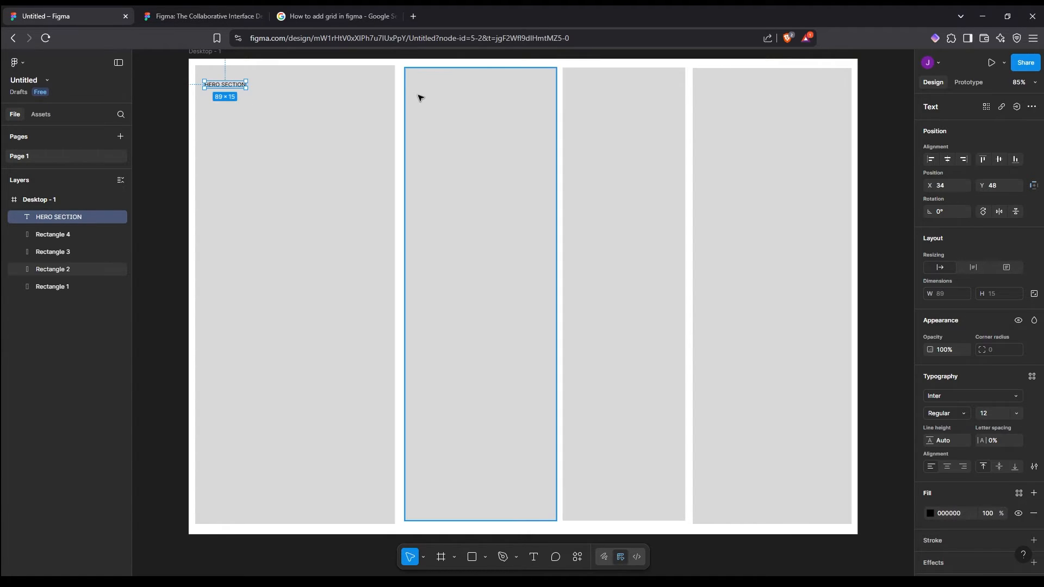
{"action": "key", "text": "t"}
{"action": "left_click", "coordinate": [414, 85]}
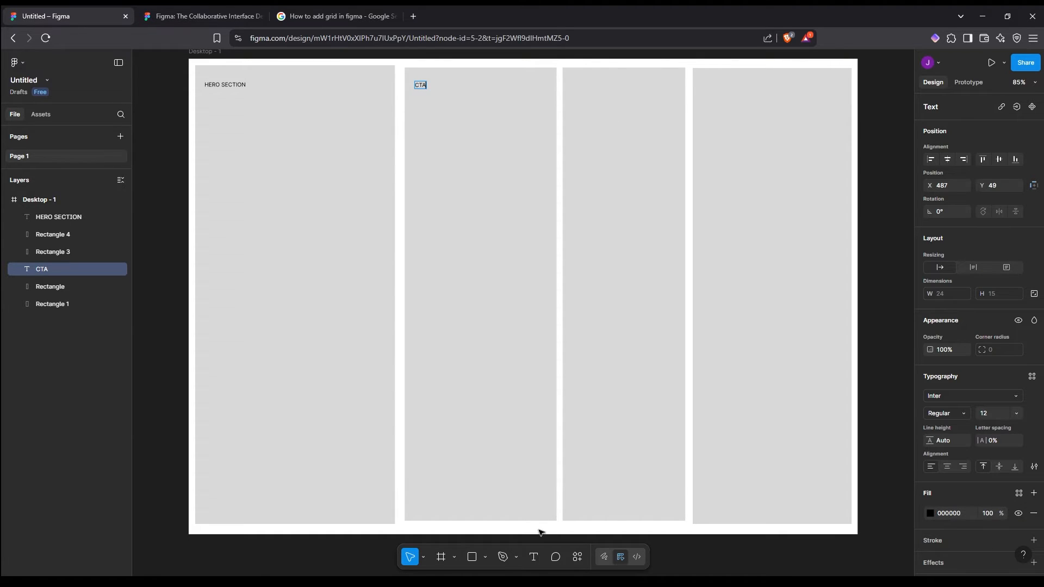
Step: Apply auto layout to the third rectangle in the Desktop frame
{"action": "left_click", "coordinate": [600, 100]}
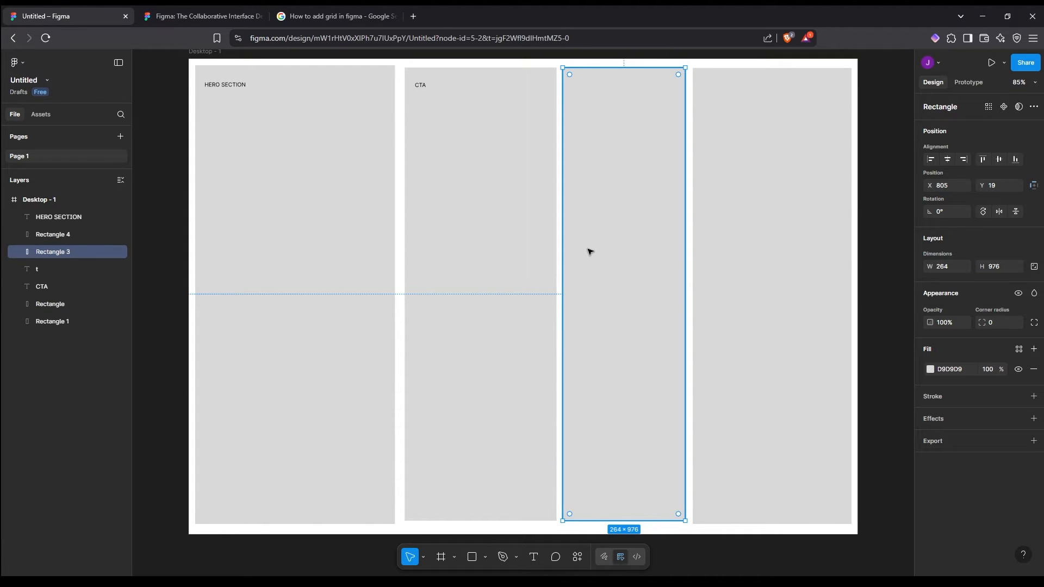
{"action": "key", "text": "shift+a"}
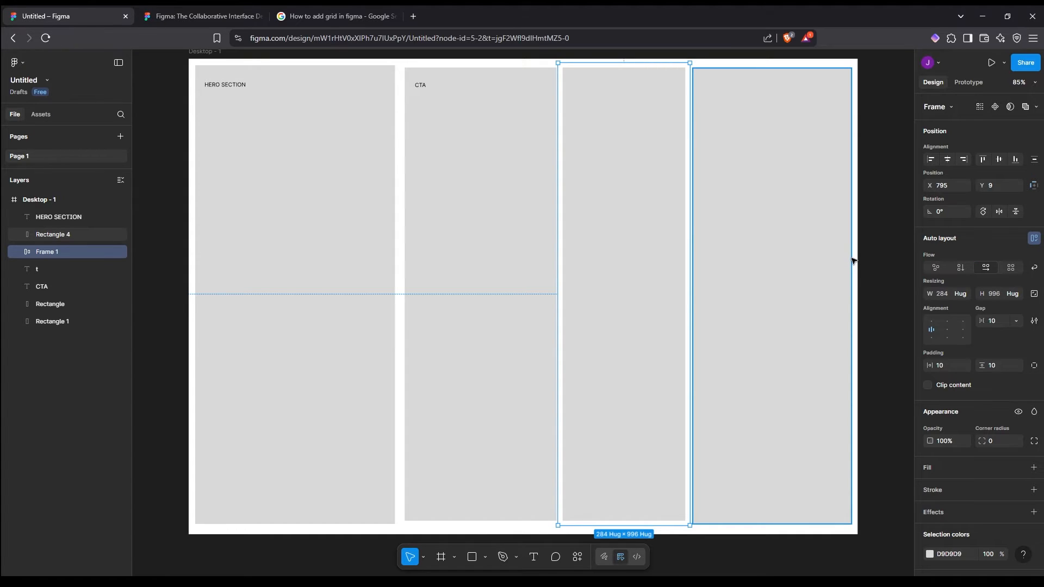
{"action": "key", "text": "ctrl+shift+4"}
Step: Return to the file browser and search the Community templates and tools for "Wireframe kit"
{"action": "left_click", "coordinate": [16, 64]}
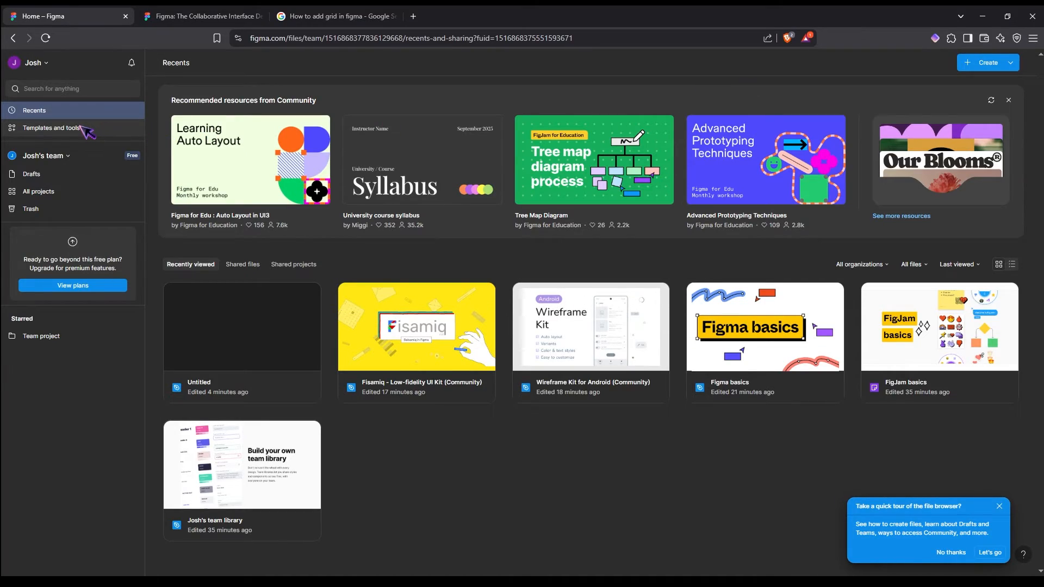
{"action": "left_click", "coordinate": [83, 128]}
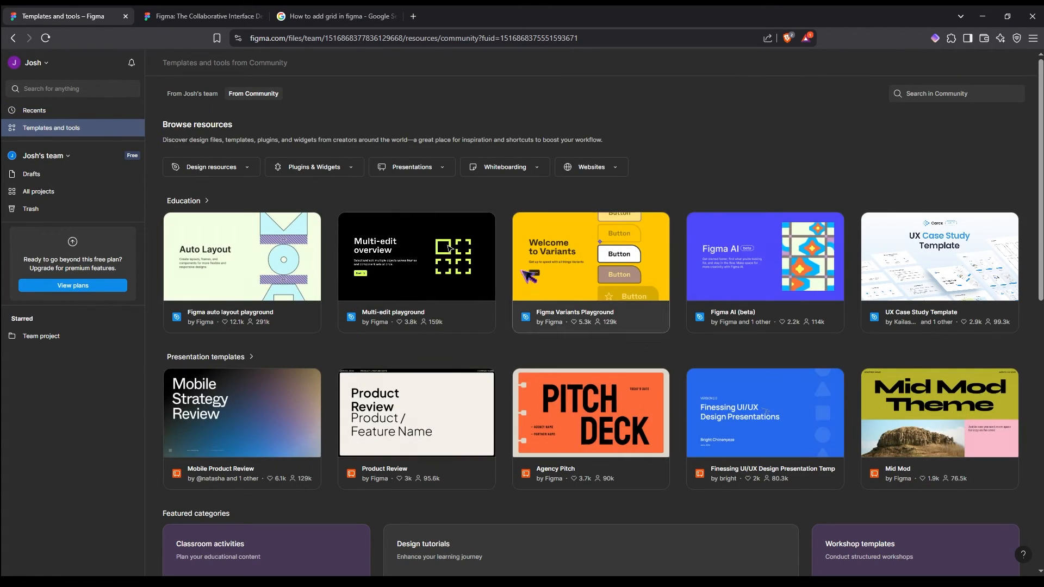
{"action": "left_click", "coordinate": [913, 94]}
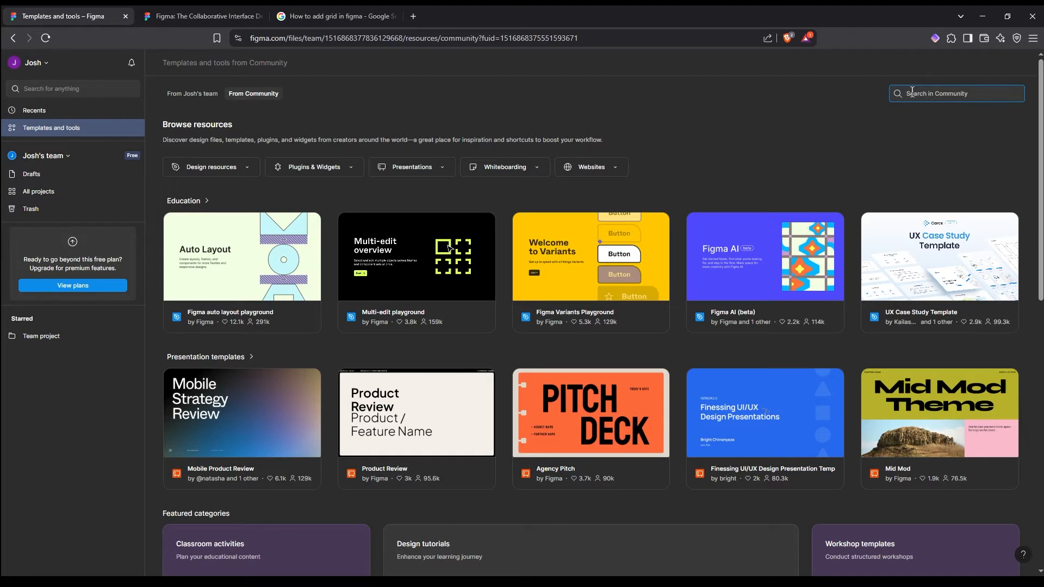
{"action": "type", "text": "Wri"}
{"action": "type", "text": "e"}
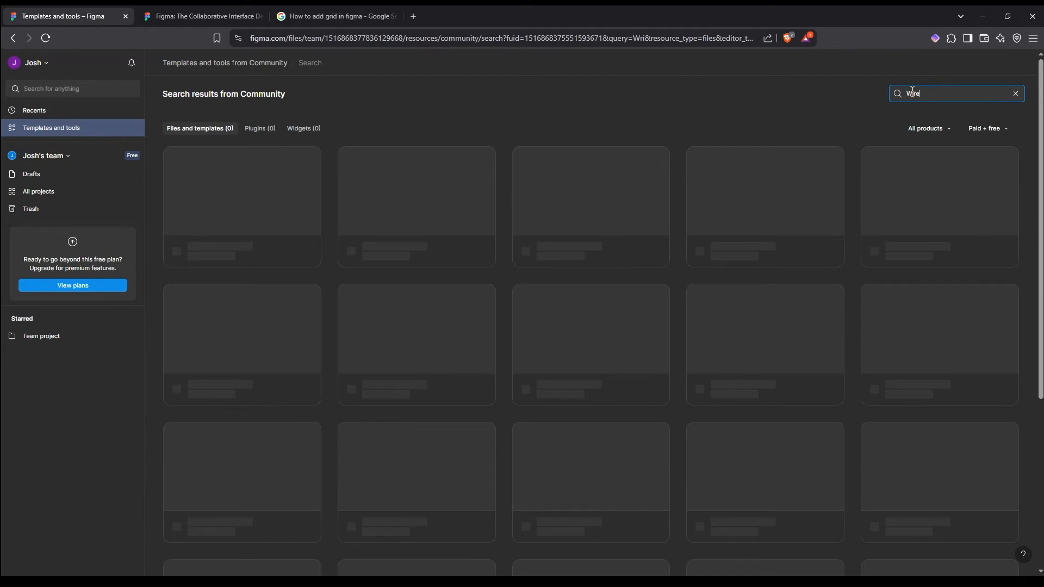
{"action": "type", "text": "frame kit"}
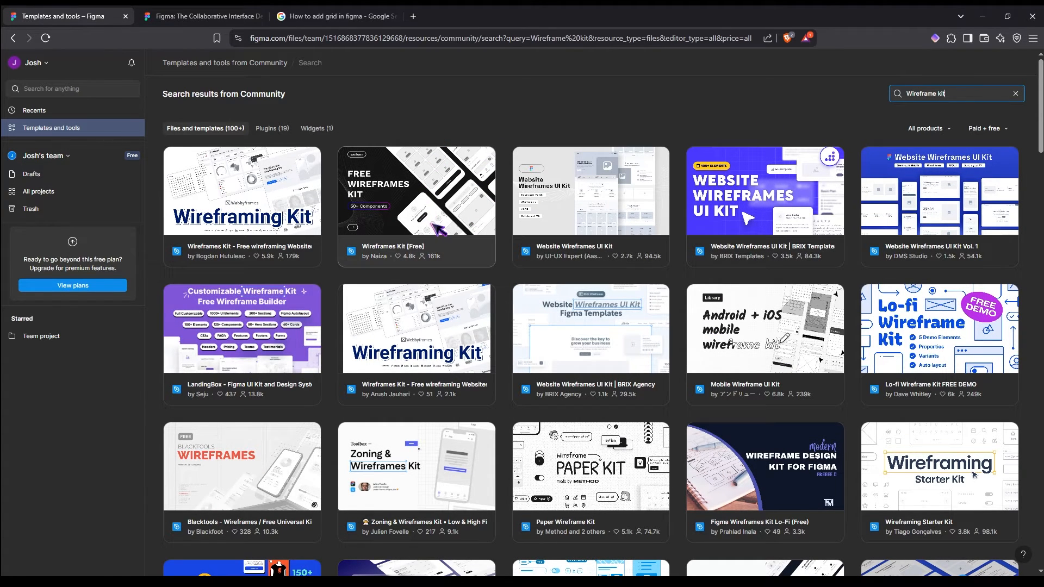
Step: Open the Community file Wireframes Kit [Free] in Figma and view its Examples and Components pages
{"action": "left_click", "coordinate": [466, 208]}
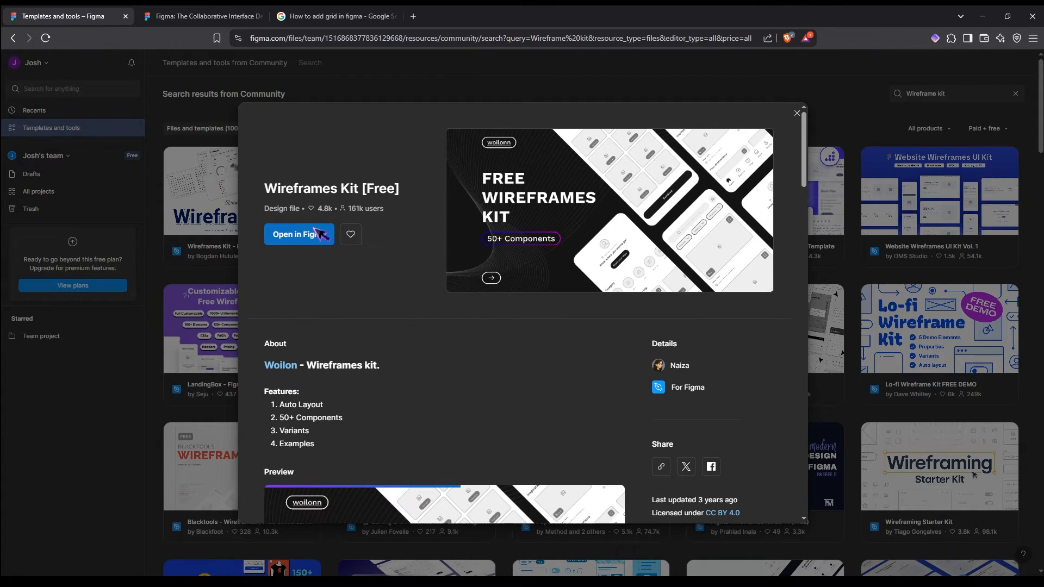
{"action": "left_click", "coordinate": [321, 234]}
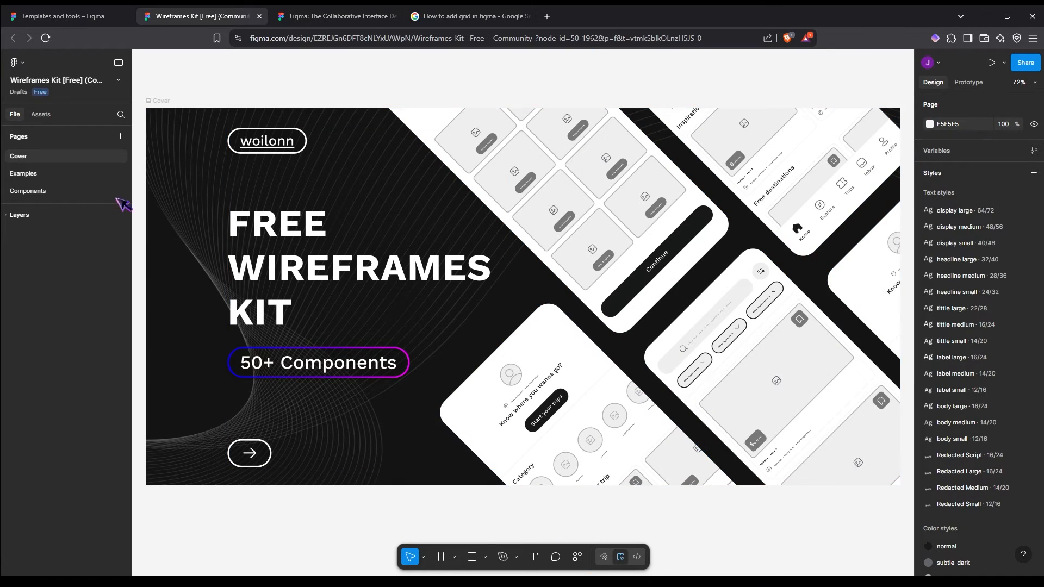
{"action": "left_click", "coordinate": [86, 177]}
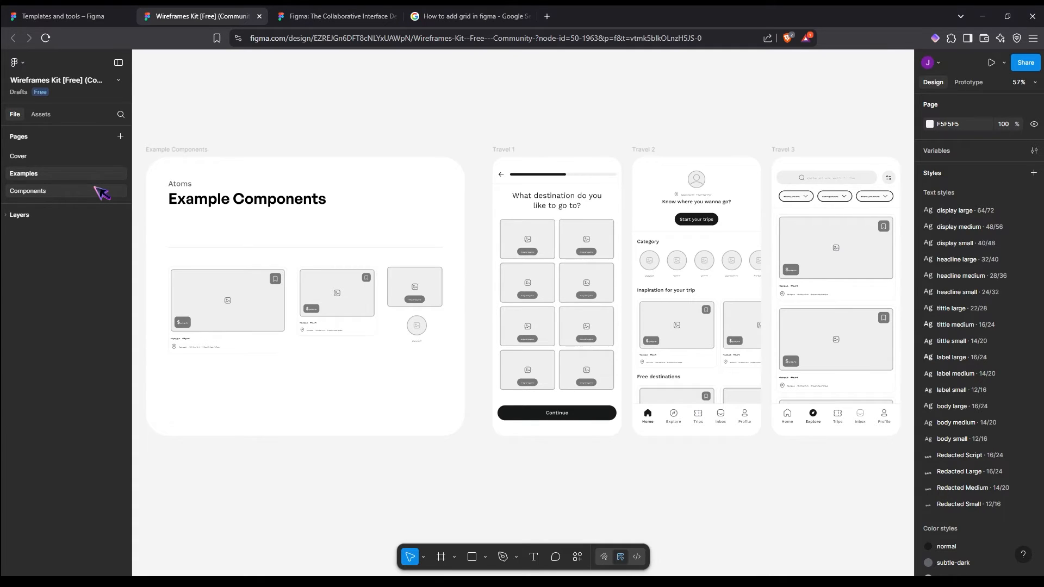
{"action": "left_click", "coordinate": [82, 192]}
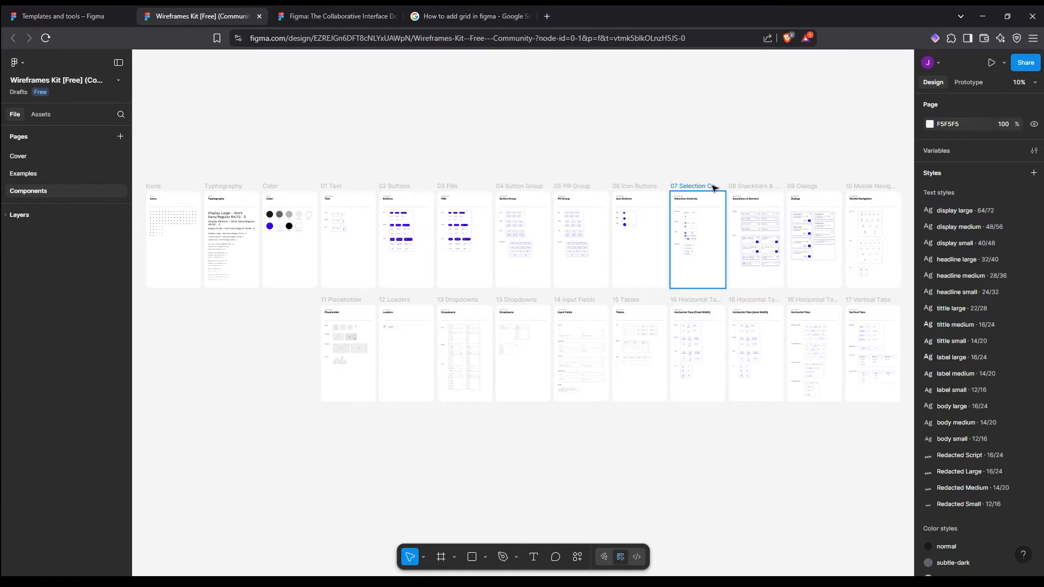
Step: Open ui8.net in a new browser tab and look over its featured design resources
{"action": "left_click", "coordinate": [547, 16]}
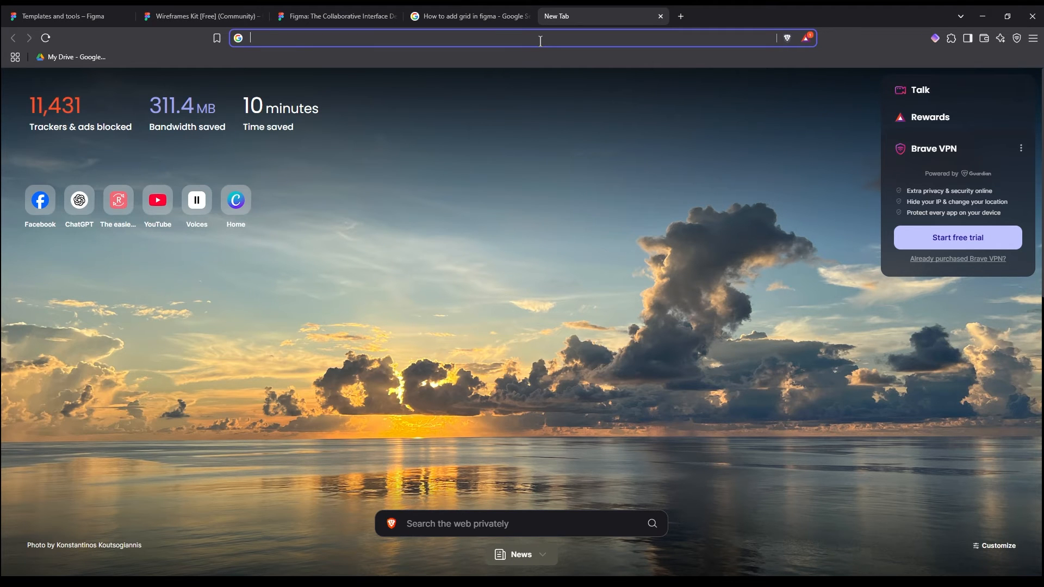
{"action": "type", "text": "ui8.net"}
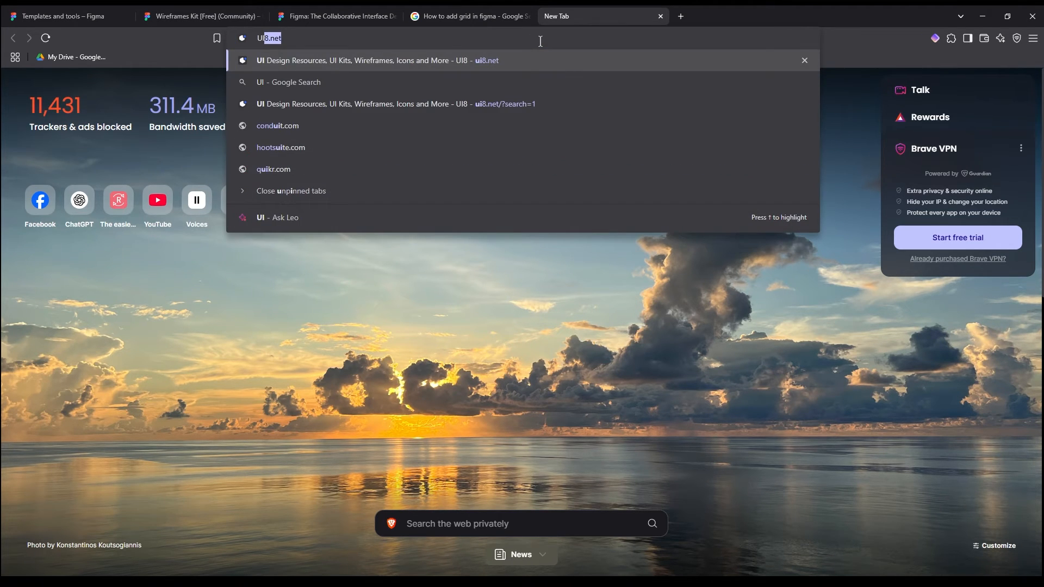
{"action": "key", "text": "Return"}
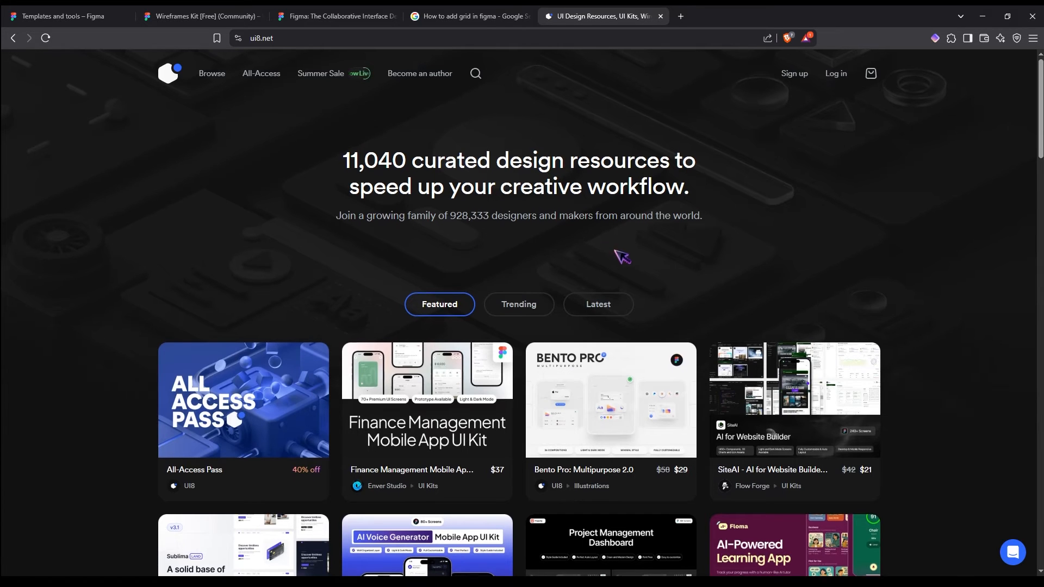
{"action": "scroll", "coordinate": [621, 256], "scroll_direction": "down", "scroll_amount": 2}
{"action": "scroll", "coordinate": [593, 310], "scroll_direction": "up", "scroll_amount": 2}
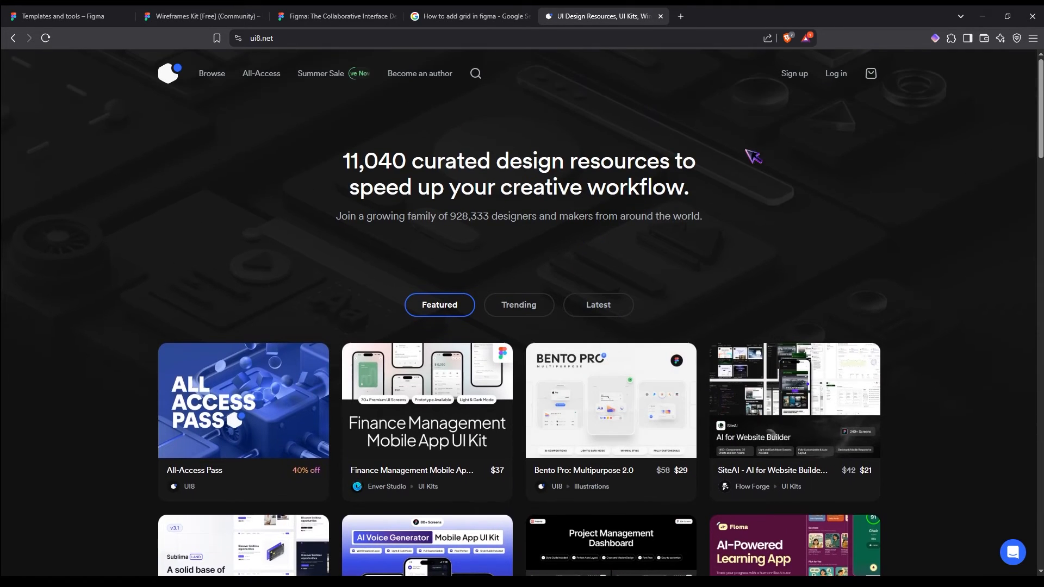
Step: Search UI8 for "WIREFRAME" and look through the matching kits
{"action": "left_click", "coordinate": [468, 73]}
{"action": "type", "text": "WIREFRA"}
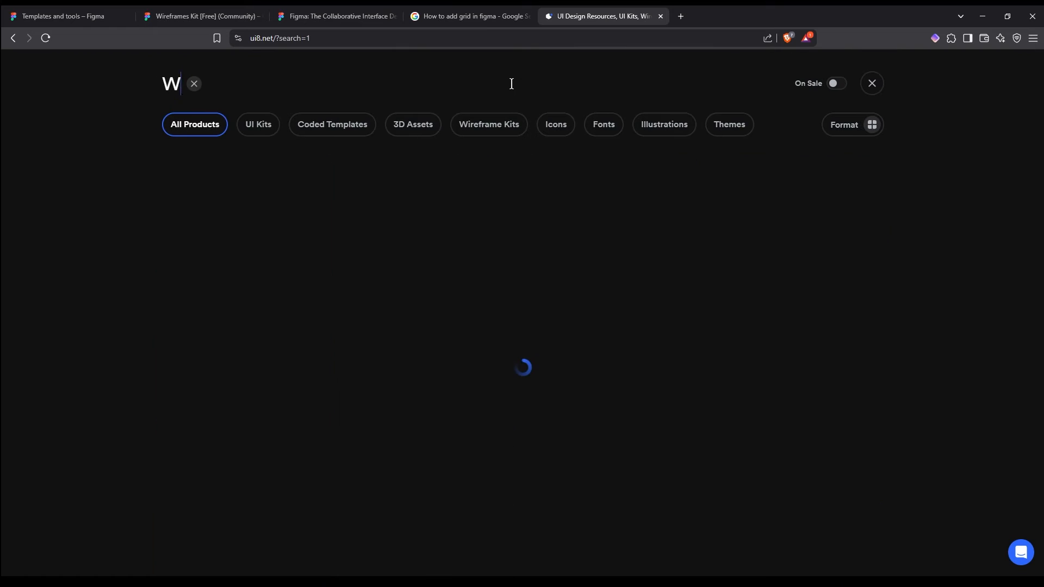
{"action": "type", "text": "ME"}
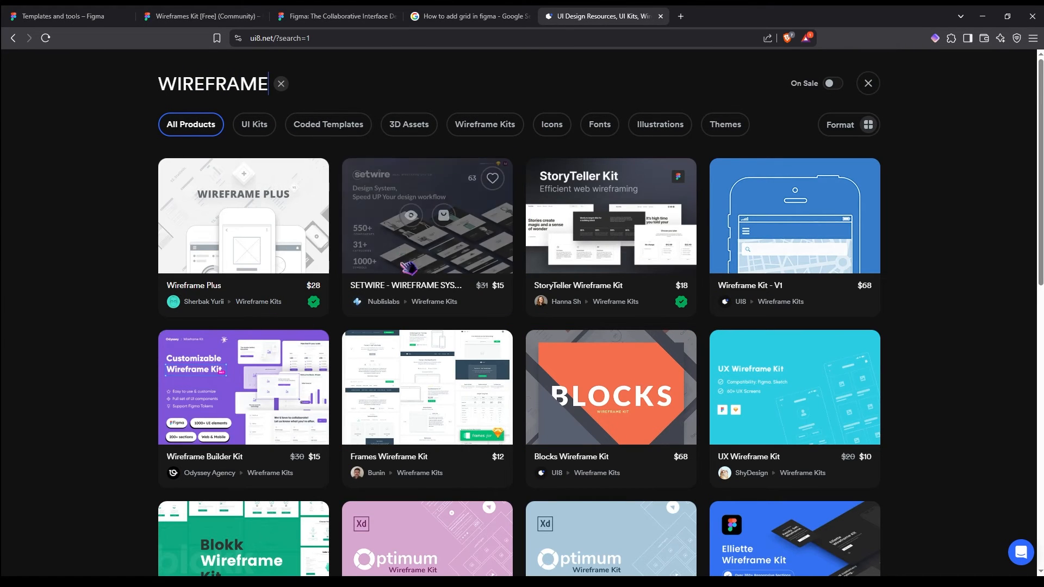
{"action": "scroll", "coordinate": [498, 408], "scroll_direction": "down", "scroll_amount": 1}
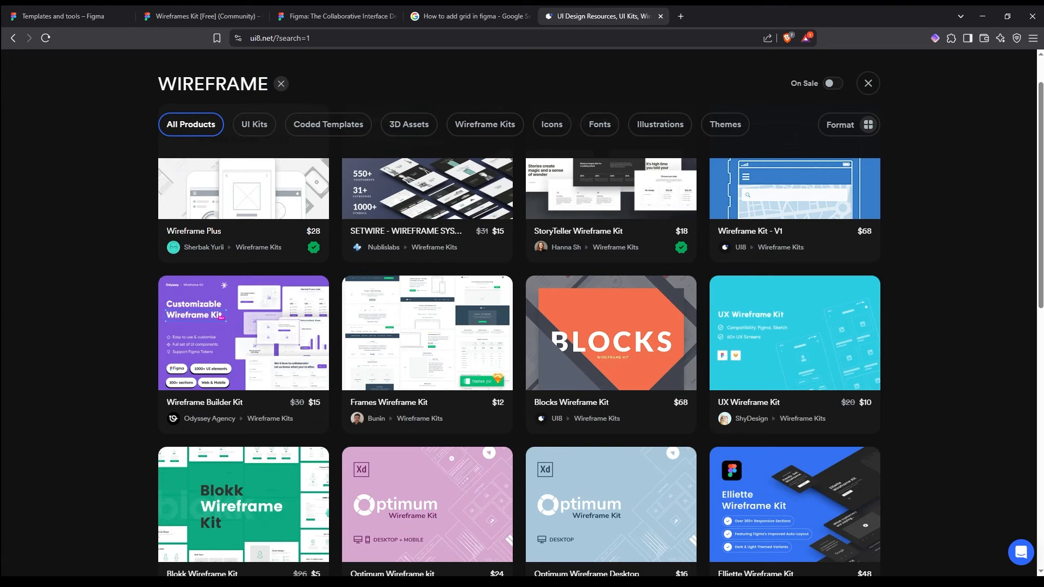
Step: Switch back to Figma, close the Wireframes Kit [Free] details and reopen the Untitled file from the drafts
{"action": "left_click", "coordinate": [76, 16]}
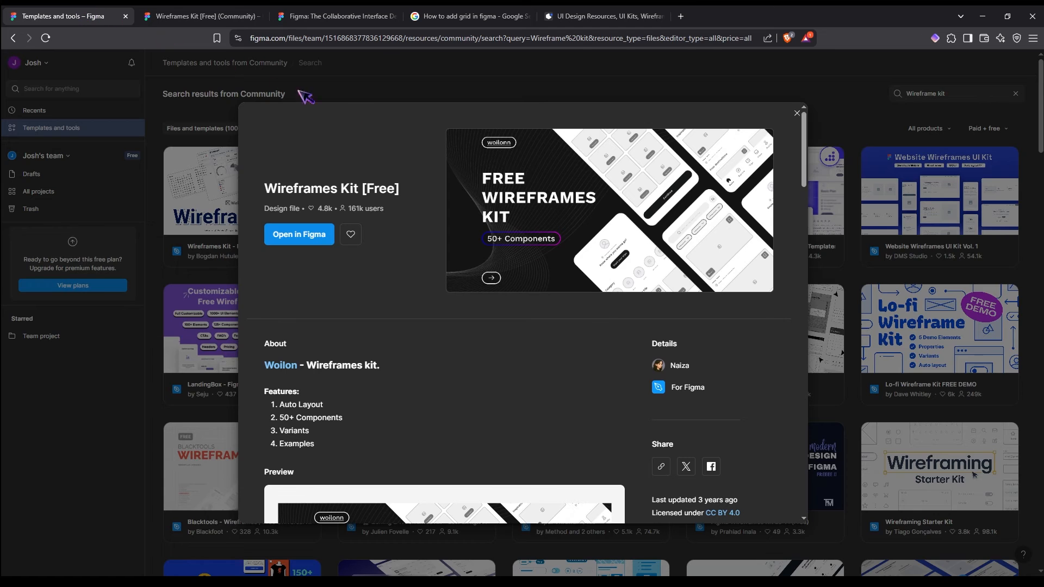
{"action": "key", "text": "Escape"}
{"action": "left_click", "coordinate": [208, 16]}
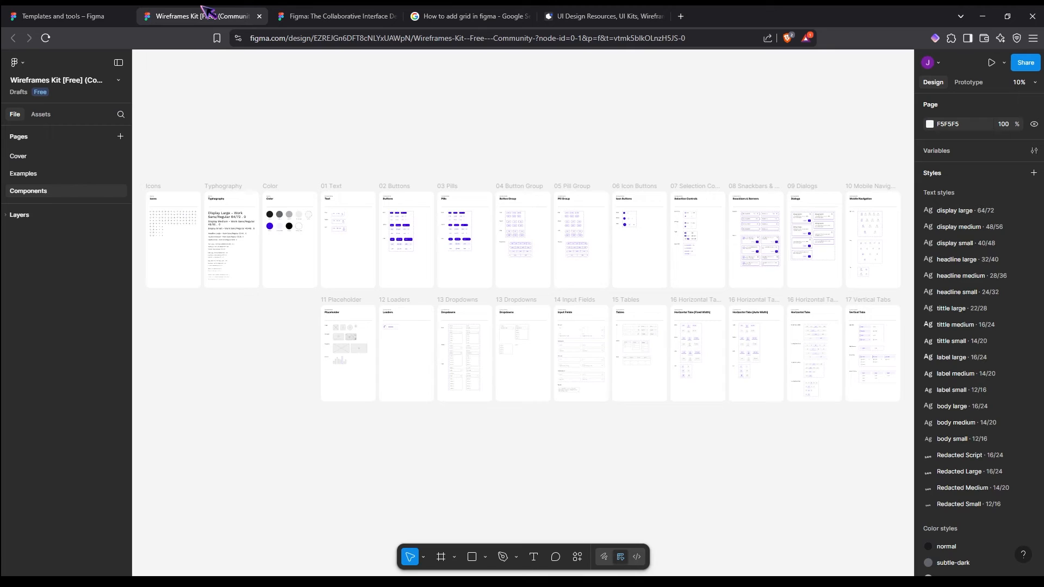
{"action": "left_click", "coordinate": [131, 15]}
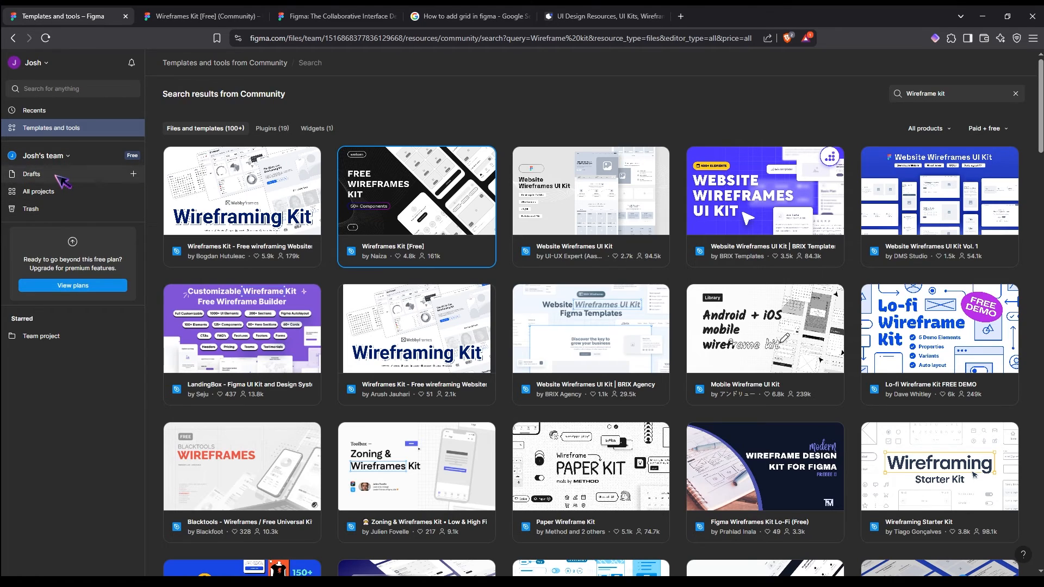
{"action": "left_click", "coordinate": [66, 194]}
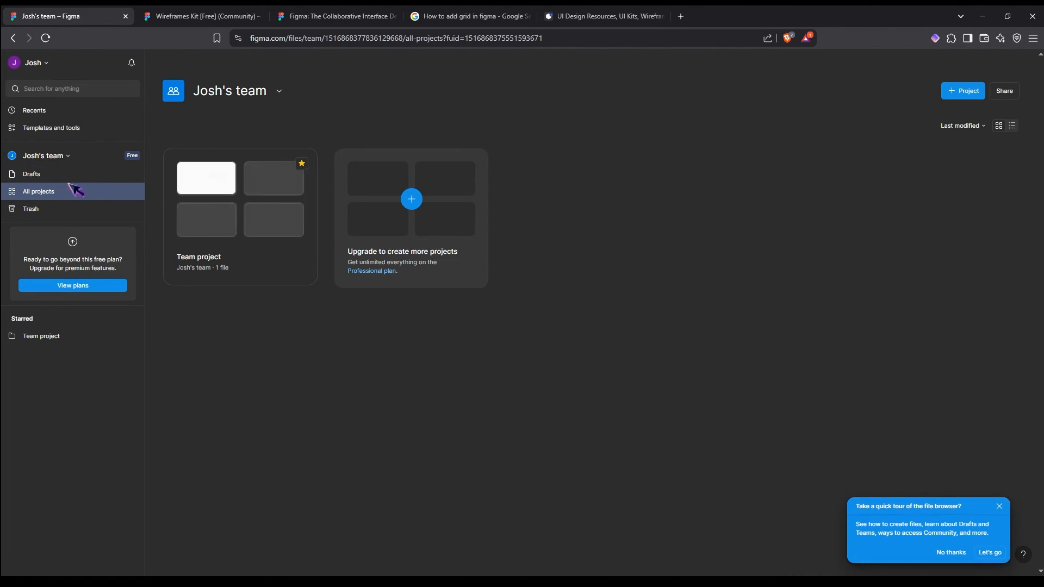
{"action": "left_click", "coordinate": [31, 174]}
{"action": "left_click", "coordinate": [233, 184]}
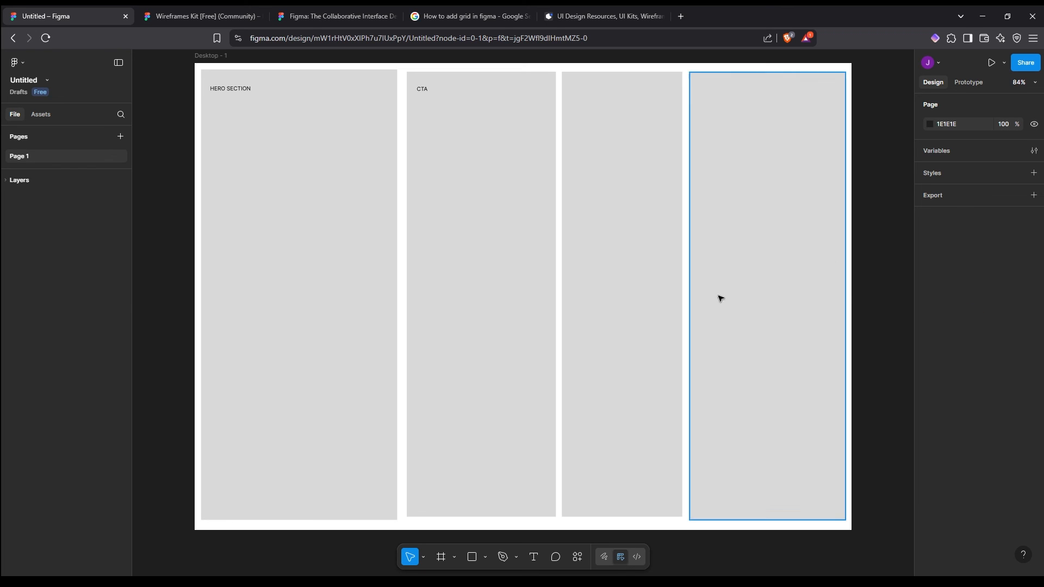
Step: Clear the old Desktop mock-up from the canvas and add a 1440×1024 Desktop frame
{"action": "left_click", "coordinate": [284, 262]}
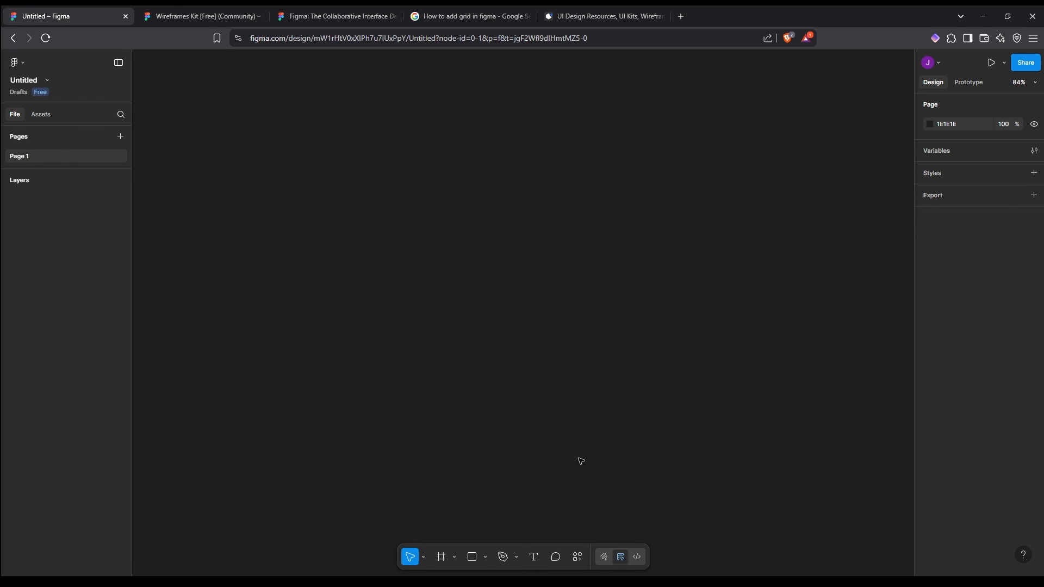
{"action": "left_click", "coordinate": [442, 557]}
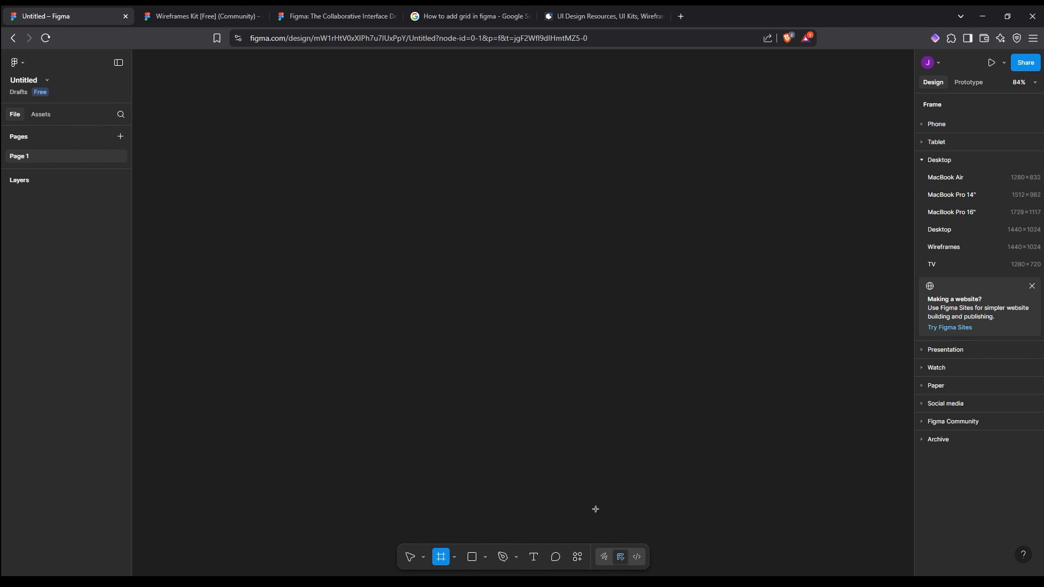
{"action": "left_click", "coordinate": [993, 230]}
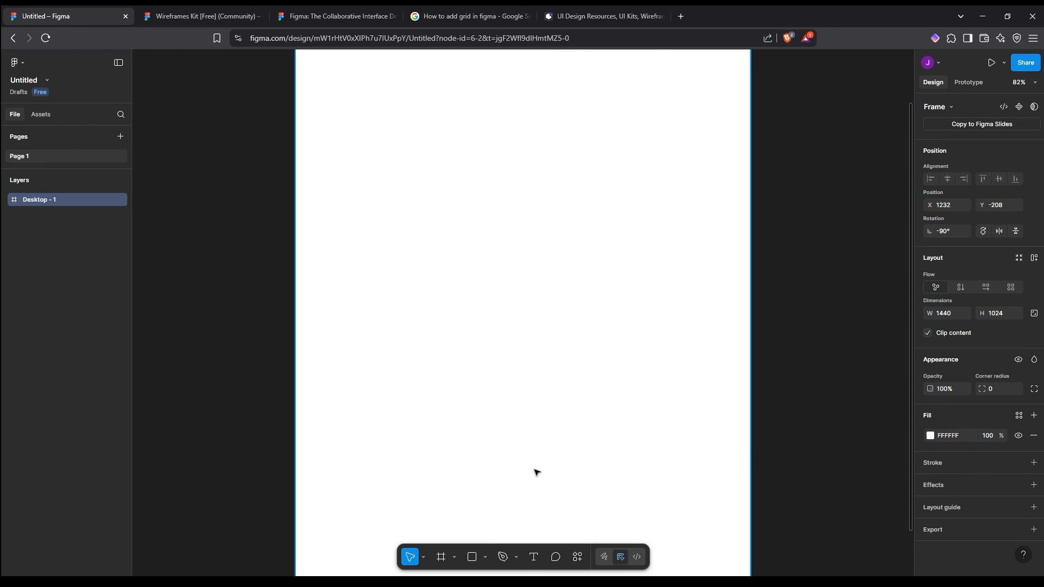
Step: Replace the rotated frame with a new 1440×1024 Desktop frame and move it to about X -104, Y -366
{"action": "left_click", "coordinate": [441, 556]}
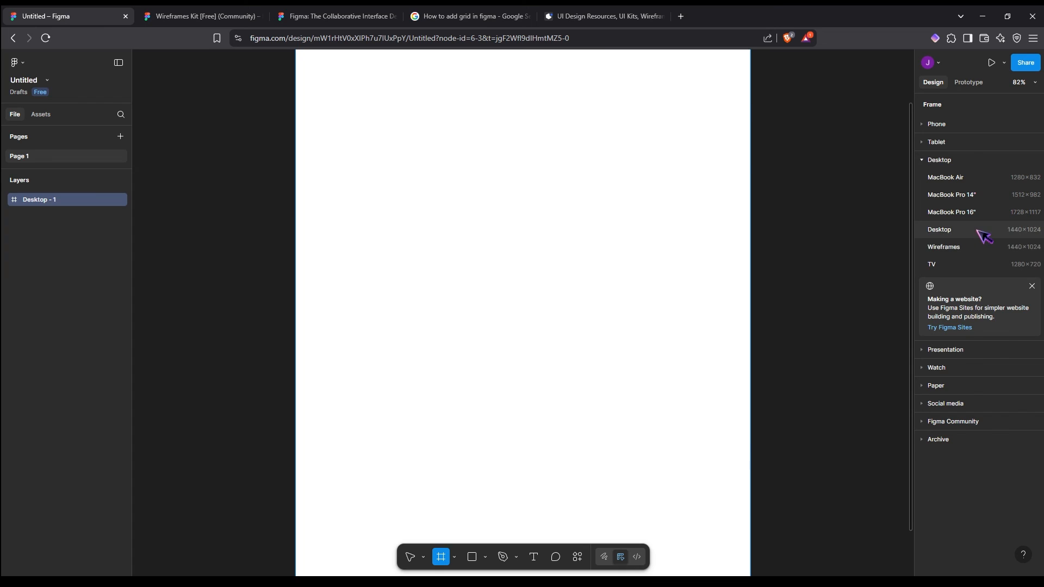
{"action": "left_click", "coordinate": [982, 230]}
{"action": "left_click", "coordinate": [410, 241]}
{"action": "key", "text": "Delete"}
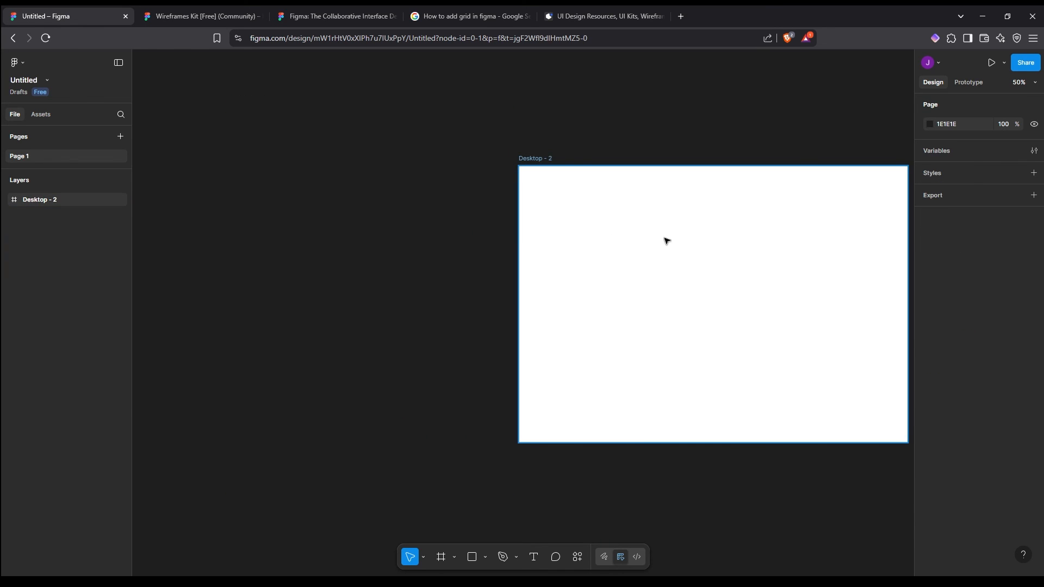
{"action": "left_click_drag", "start_coordinate": [664, 237], "coordinate": [466, 217]}
{"action": "left_click_drag", "start_coordinate": [564, 272], "coordinate": [394, 193]}
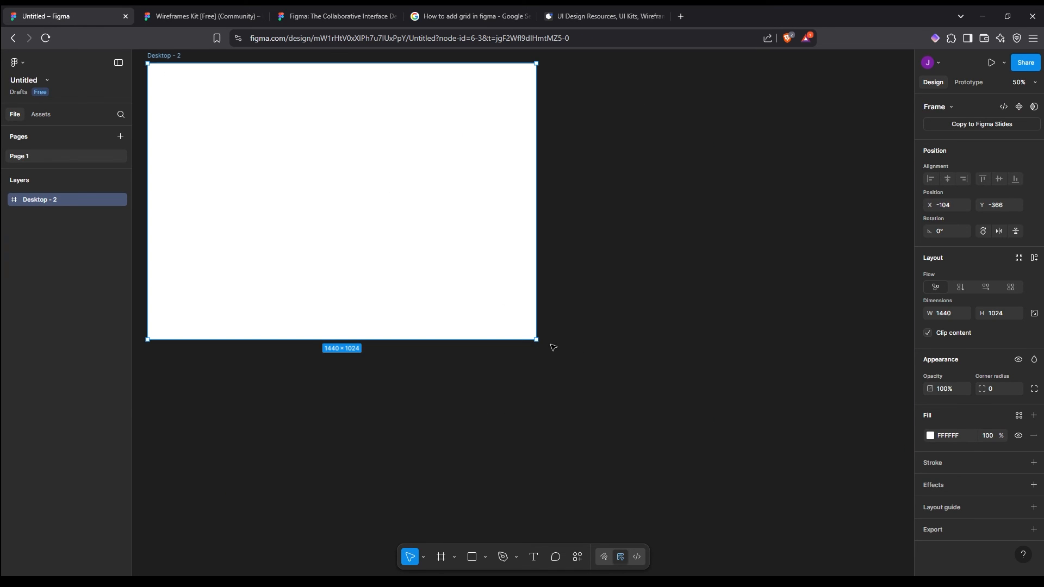